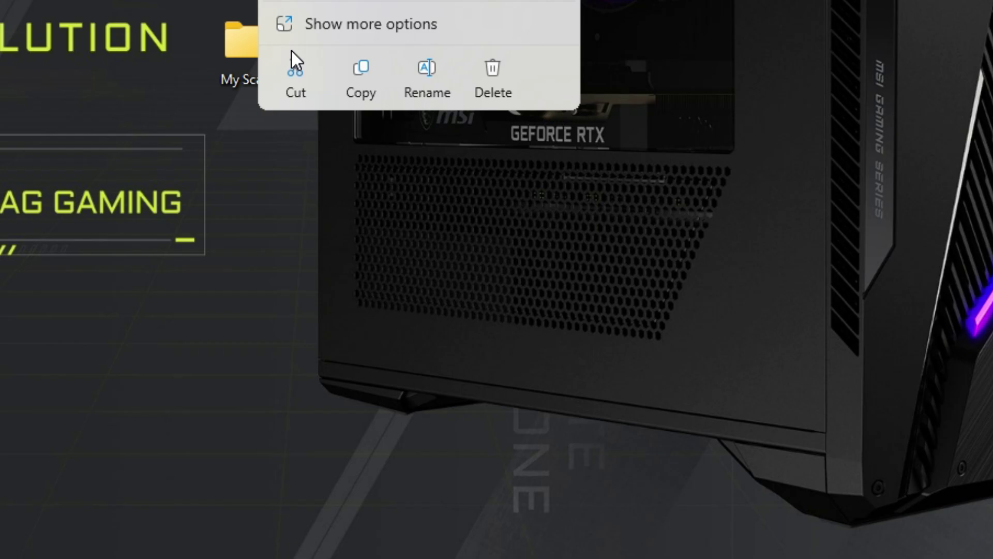
# Step: Turn on sharing for My Scans in its Advanced Sharing properties
pyautogui.click(366, 18)
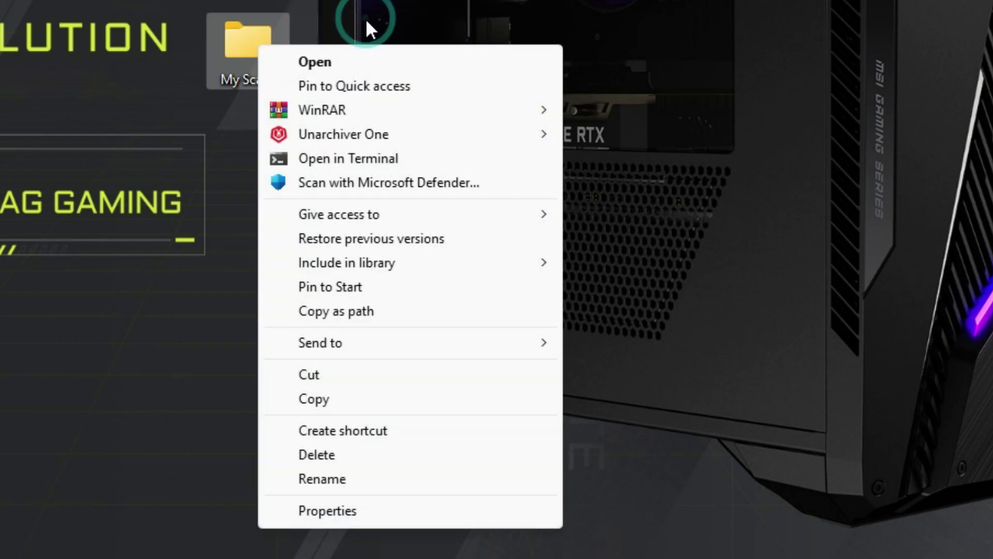
pyautogui.click(378, 517)
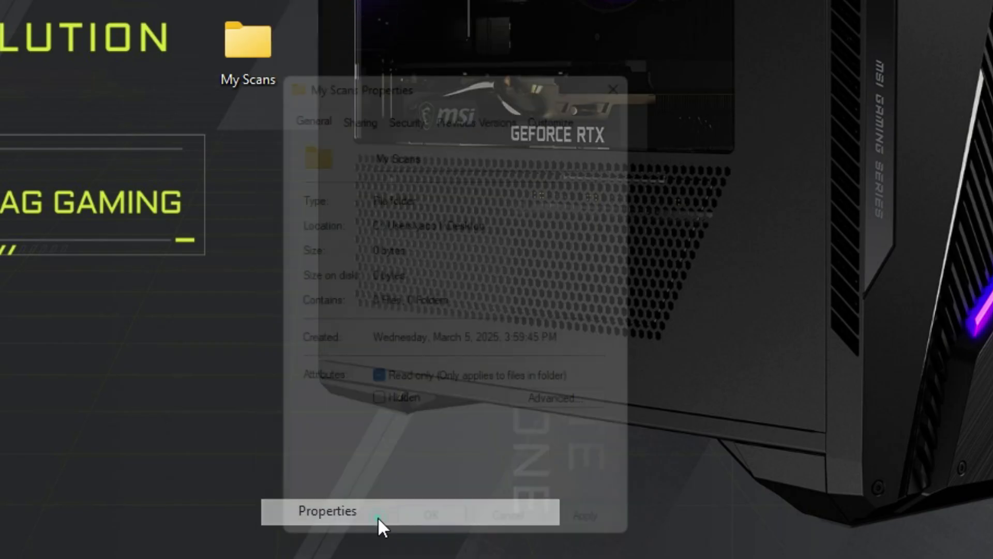
pyautogui.click(378, 389)
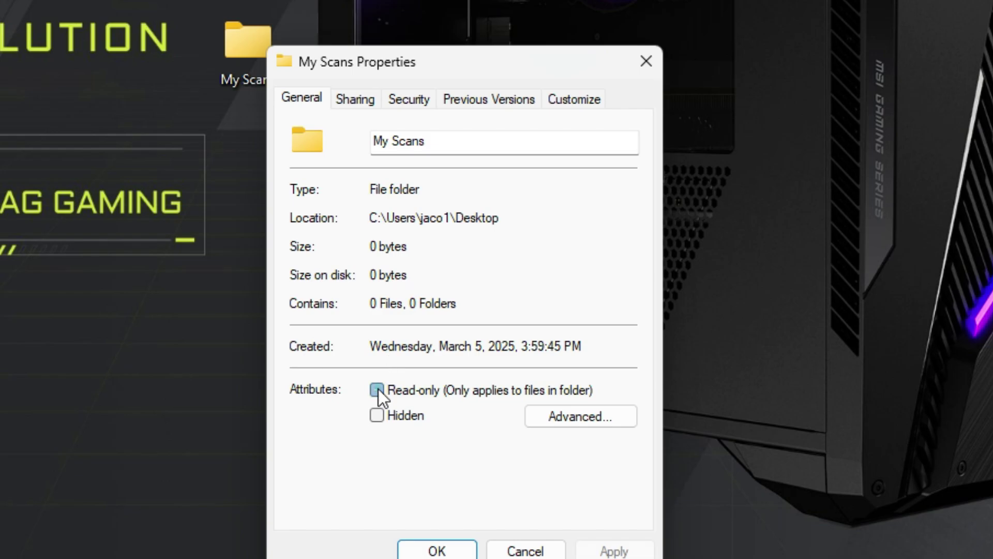
pyautogui.click(356, 101)
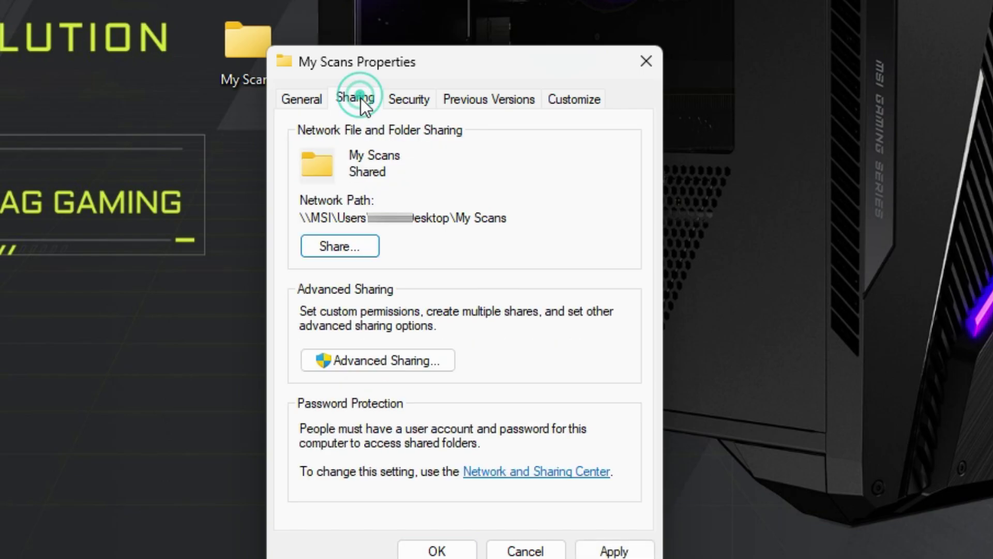
pyautogui.click(364, 359)
pyautogui.click(298, 138)
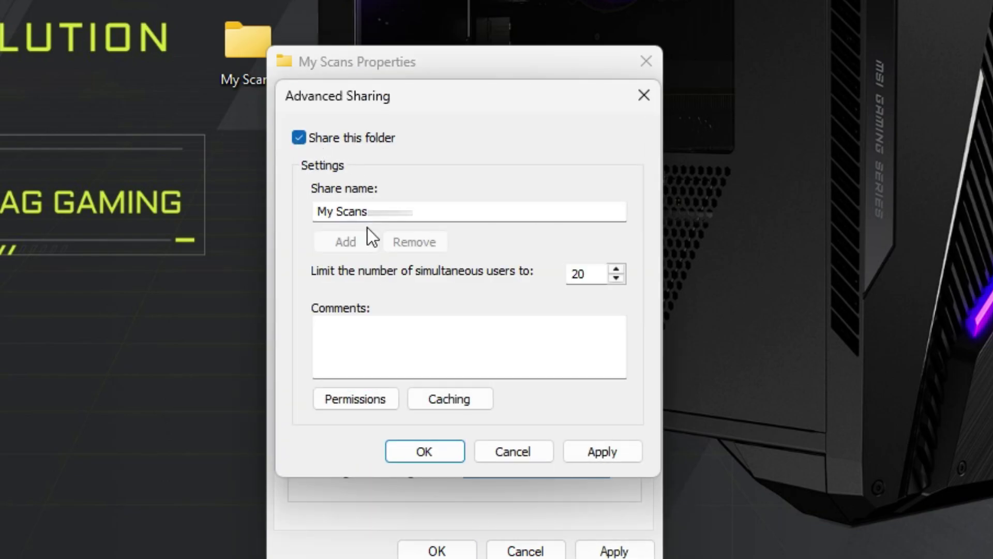
# Step: Add a share comment, grant Everyone Full Control, and confirm the sharing settings
pyautogui.click(373, 333)
pyautogui.write('Everyone')
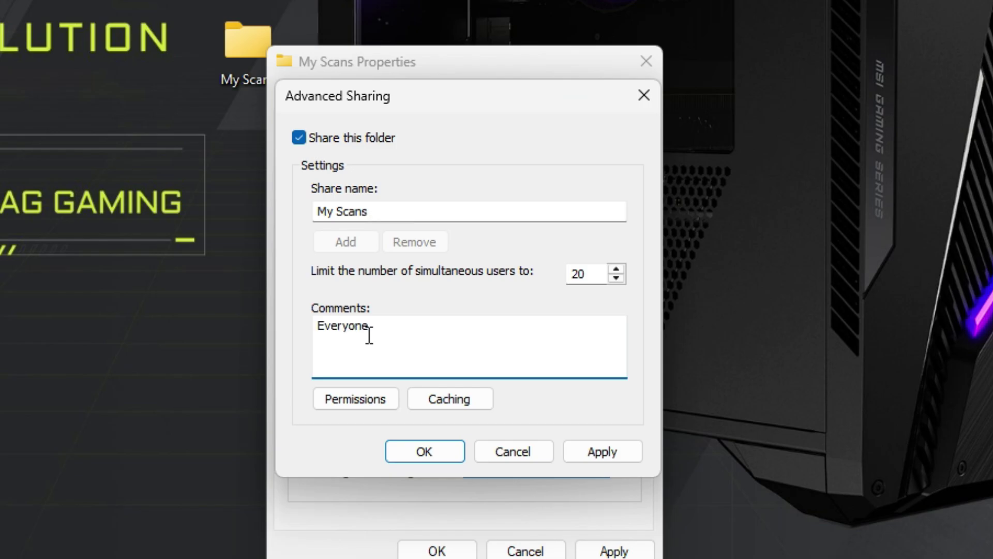
pyautogui.click(354, 398)
pyautogui.click(555, 378)
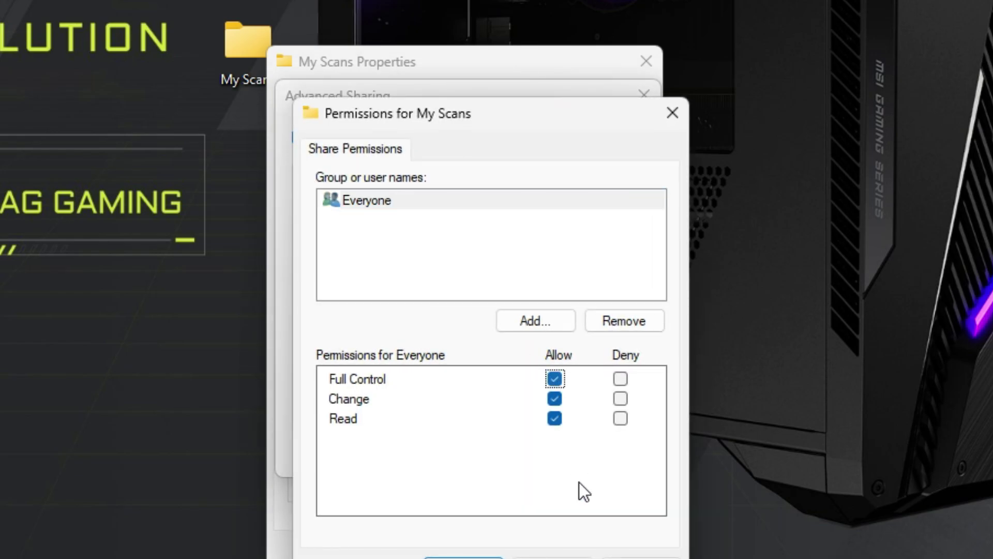
pyautogui.click(463, 557)
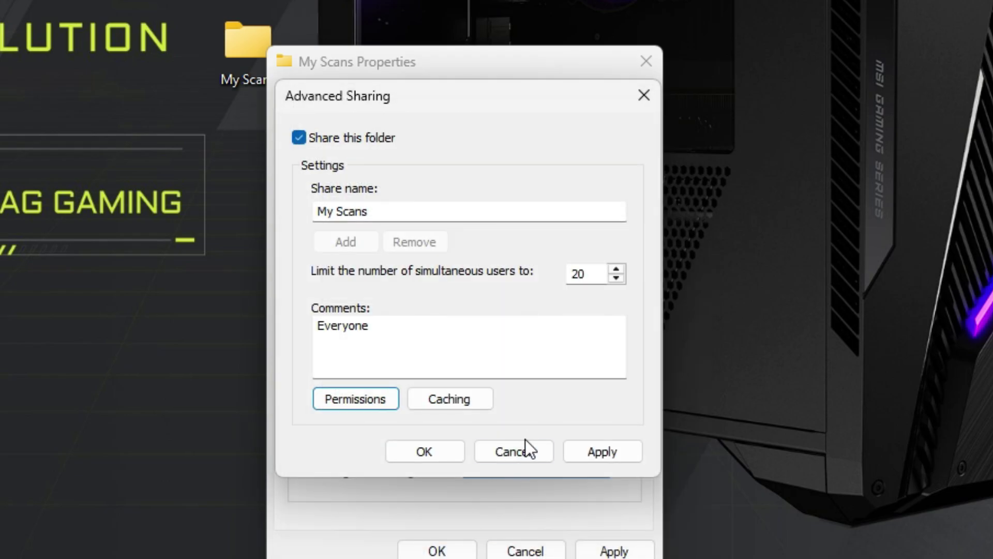
pyautogui.click(579, 449)
pyautogui.click(429, 456)
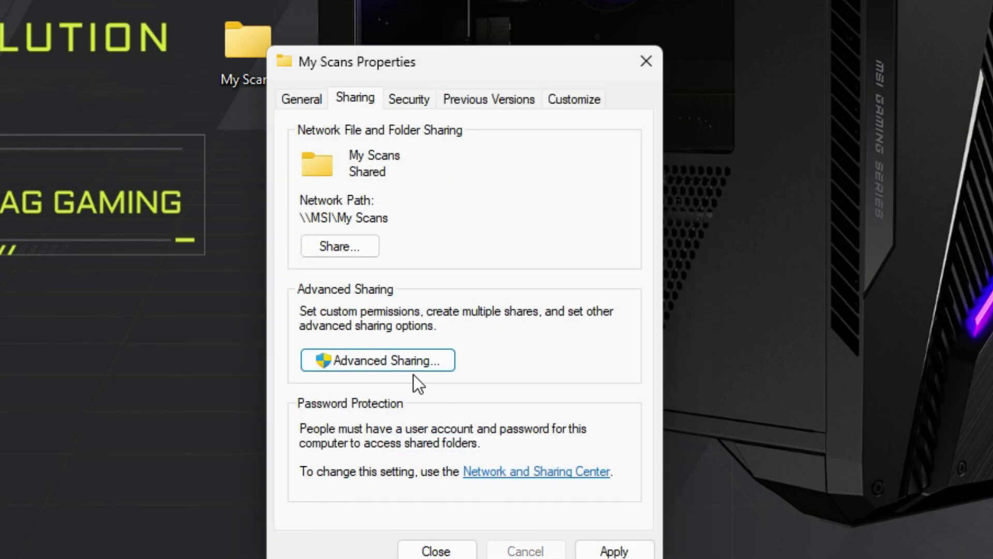
# Step: Share My Scans with Everyone at Read/Write and dismiss the sharing confirmation
pyautogui.click(350, 245)
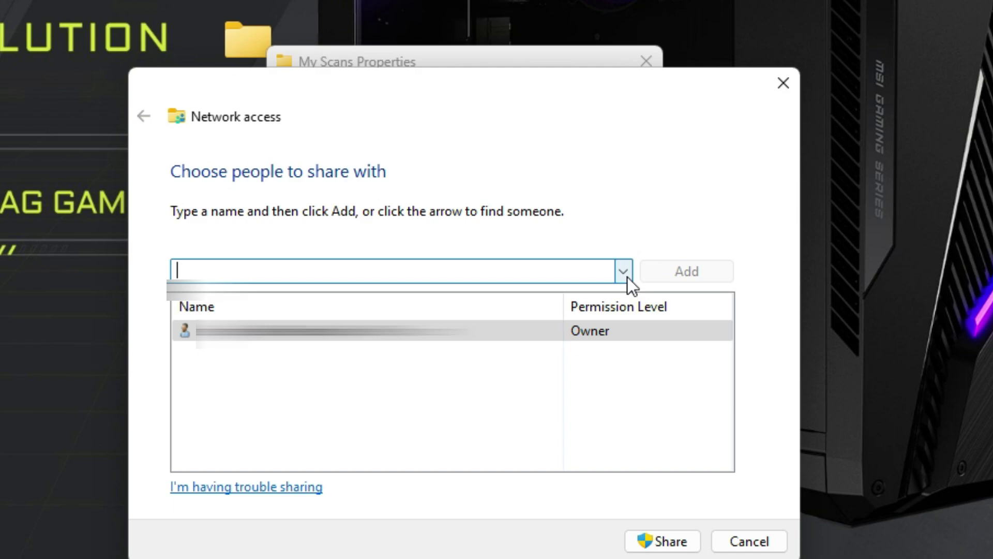
pyautogui.click(626, 273)
pyautogui.click(369, 310)
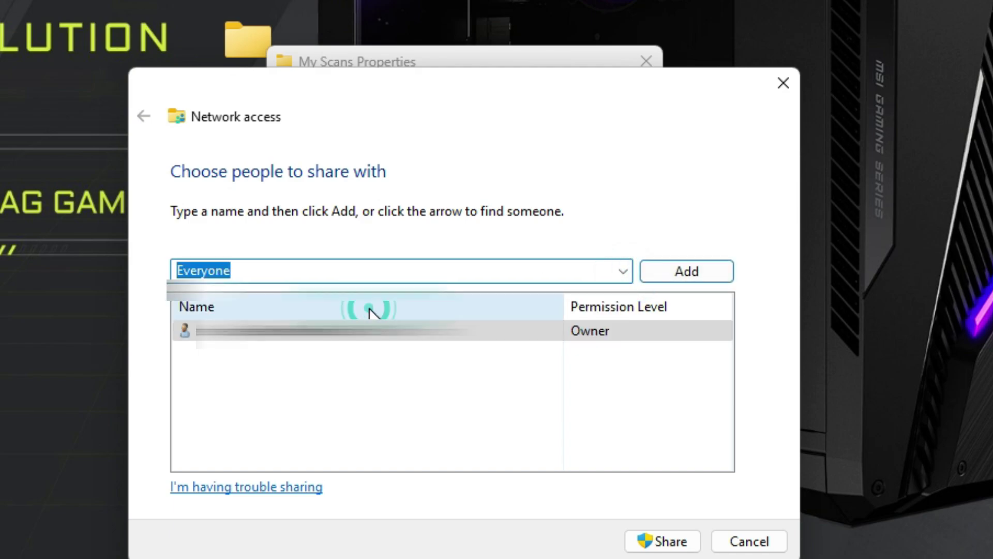
pyautogui.click(694, 272)
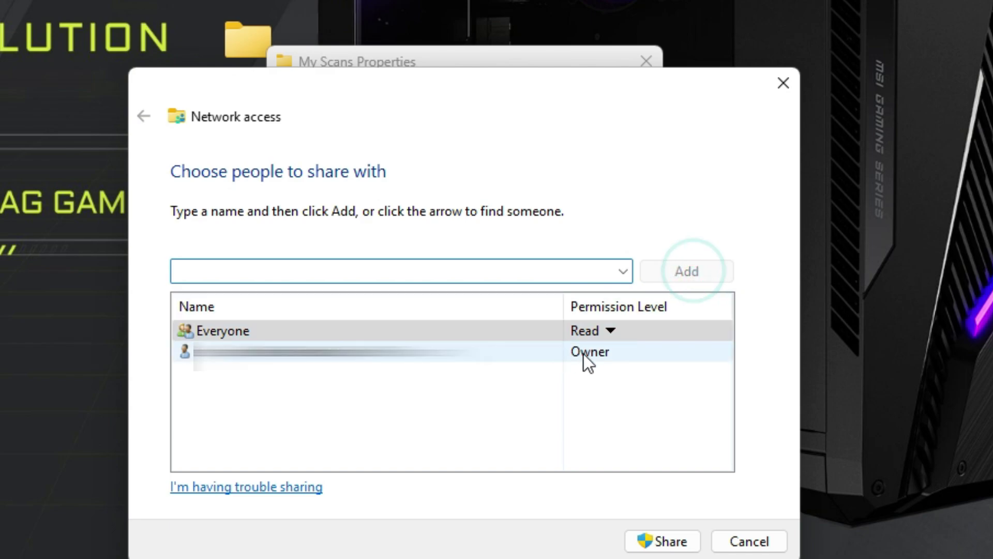
pyautogui.click(613, 333)
pyautogui.click(672, 358)
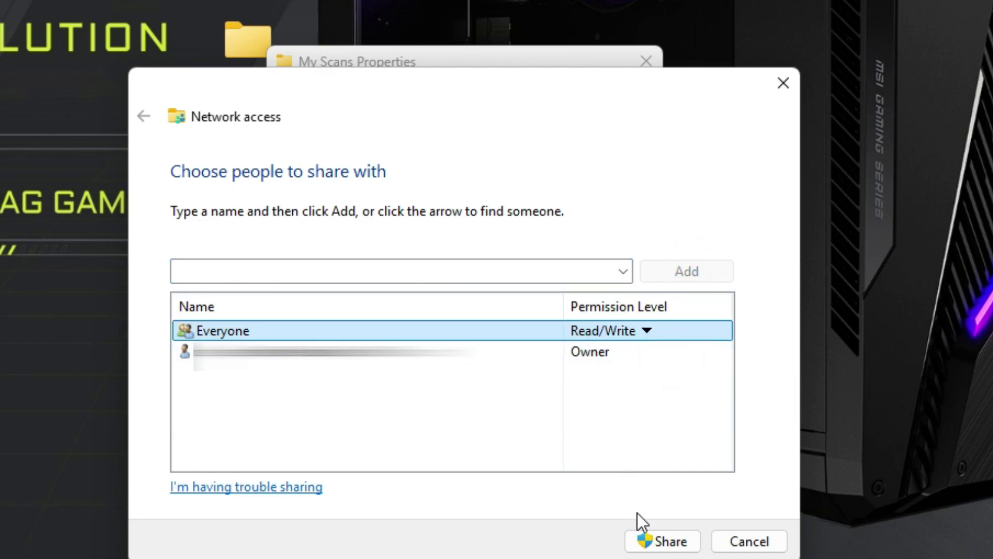
pyautogui.click(664, 541)
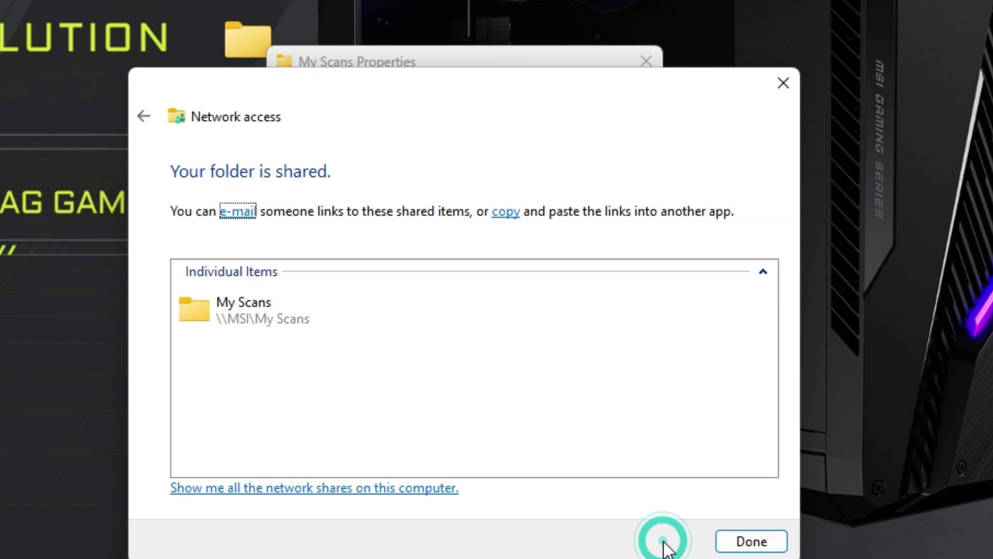
pyautogui.click(756, 543)
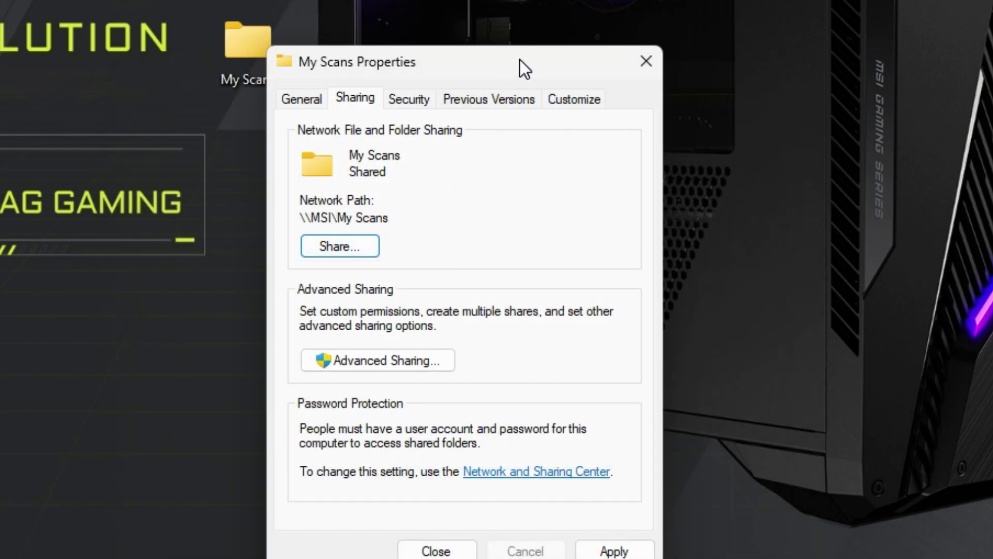
pyautogui.moveTo(519, 60); pyautogui.dragTo(486, 20)
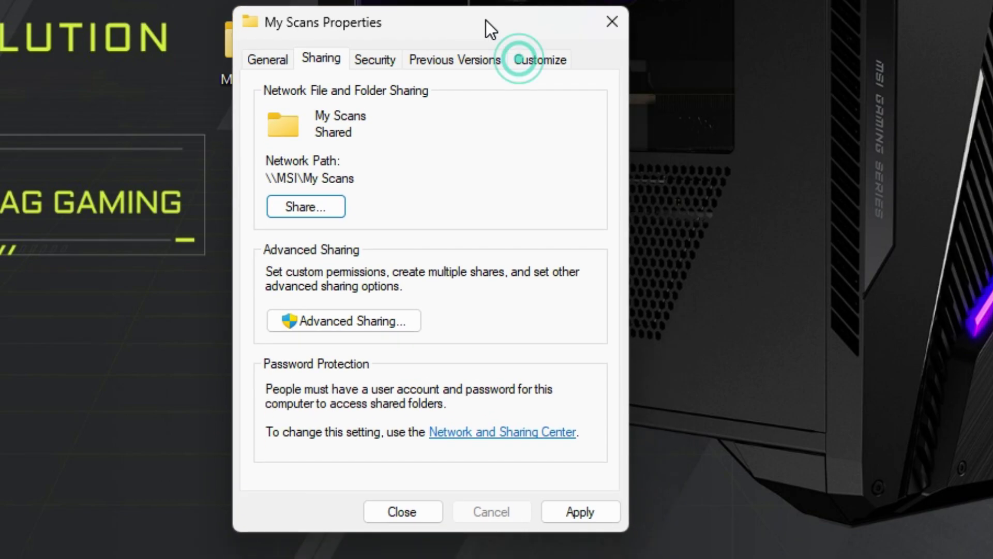
# Step: Copy the \\MSI\My Scans path and log in to Web Image Monitor as admin
pyautogui.click(370, 185)
pyautogui.tripleClick(370, 184)
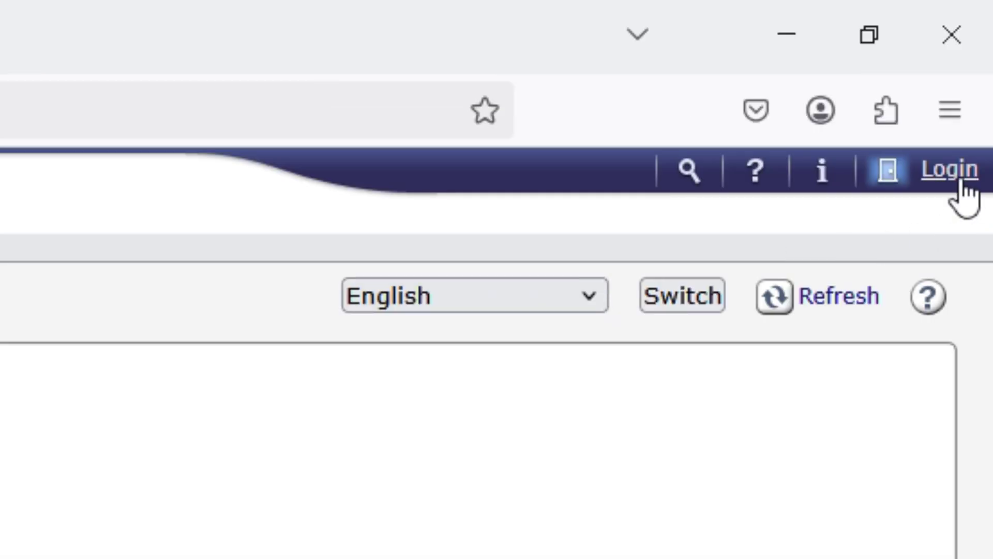
pyautogui.click(953, 177)
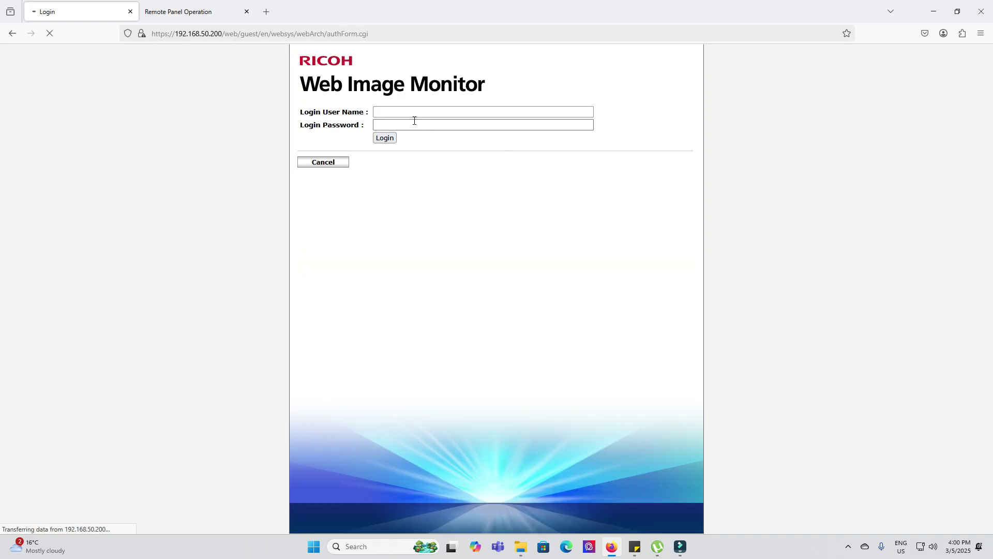
pyautogui.click(404, 113)
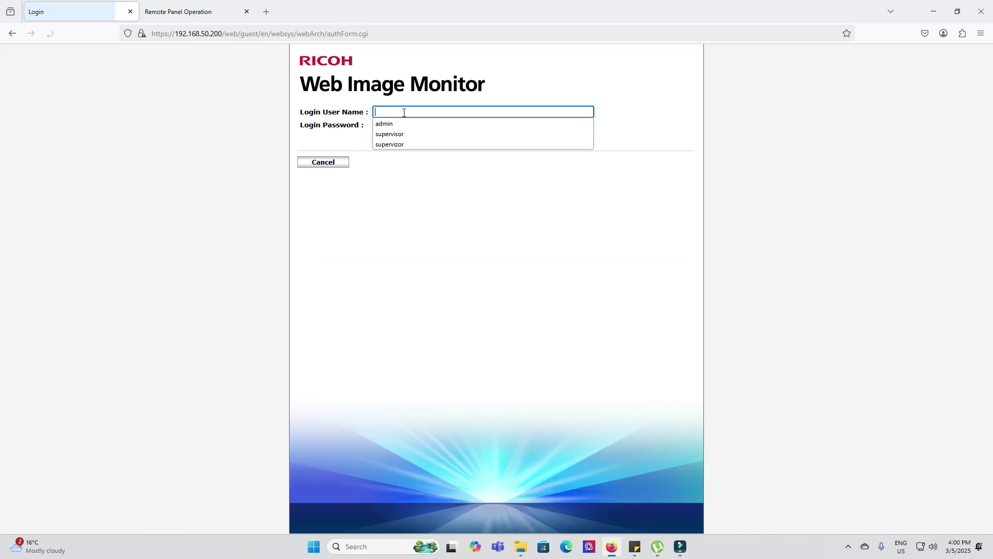
pyautogui.click(404, 113)
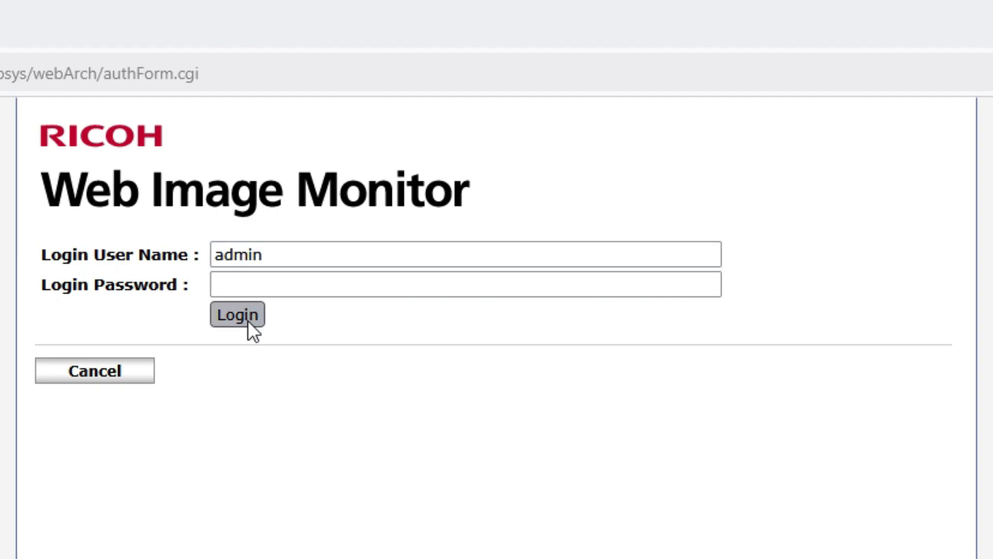
pyautogui.click(248, 320)
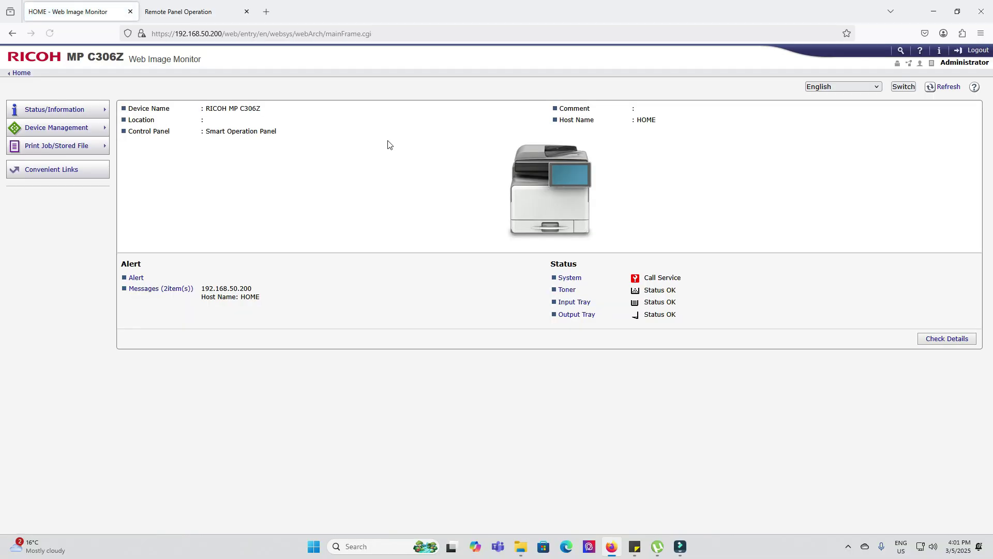
pyautogui.moveTo(146, 254)
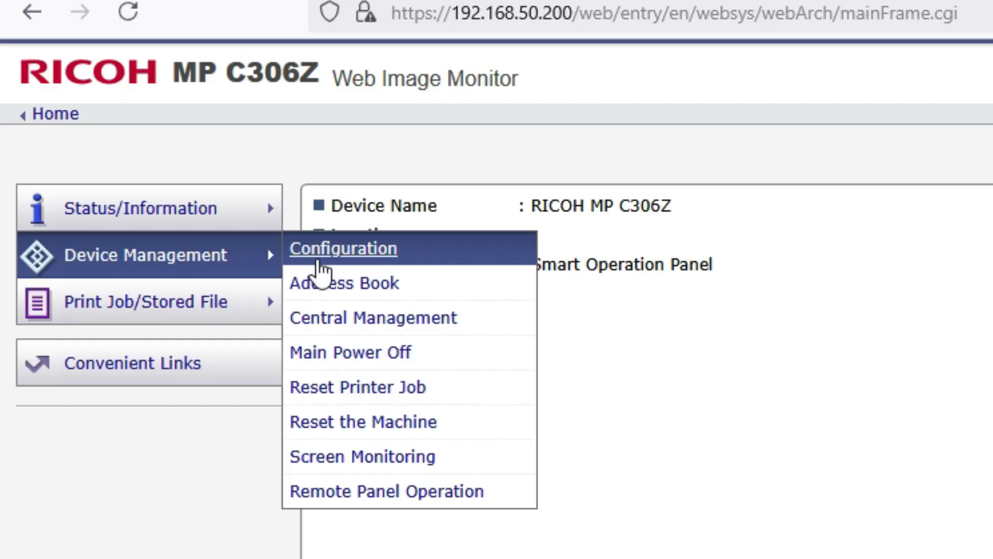
# Step: Start a new Address Book user entry and begin naming it My Scans
pyautogui.click(393, 293)
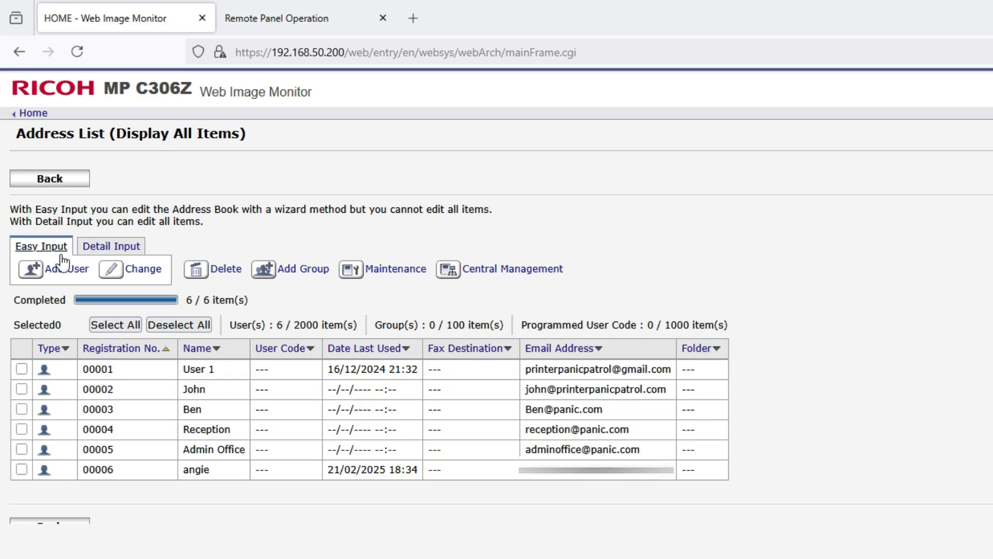
pyautogui.click(62, 270)
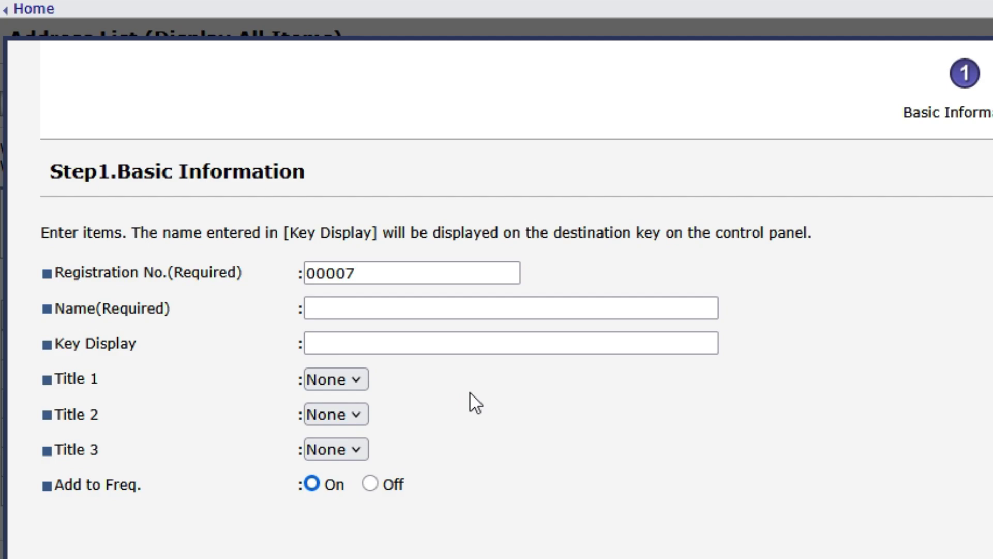
pyautogui.click(331, 308)
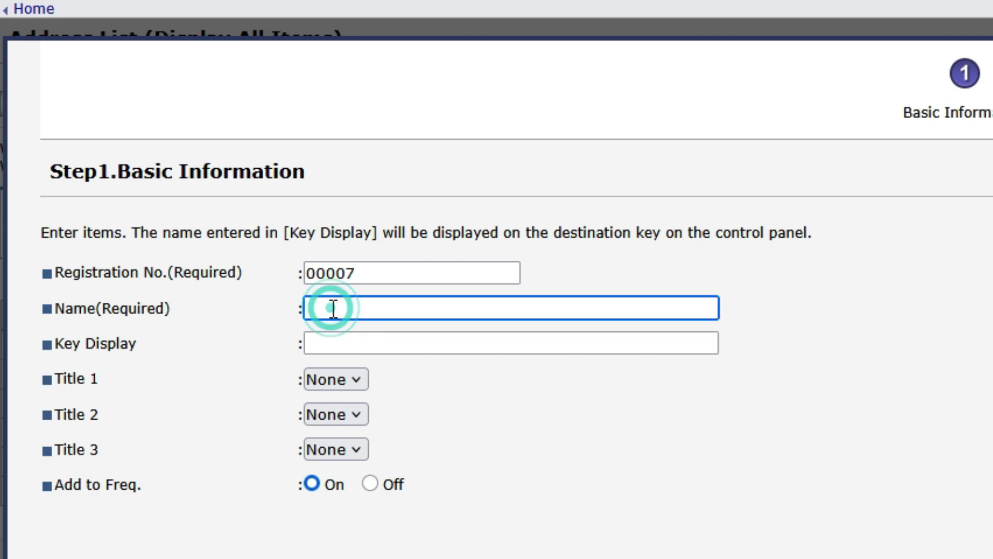
pyautogui.write('My')
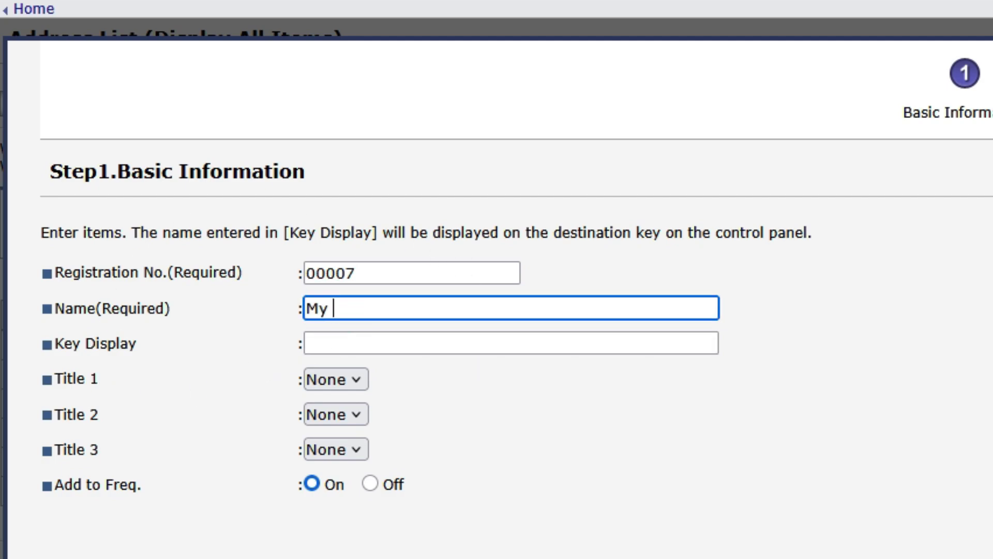
pyautogui.write(' Scans')
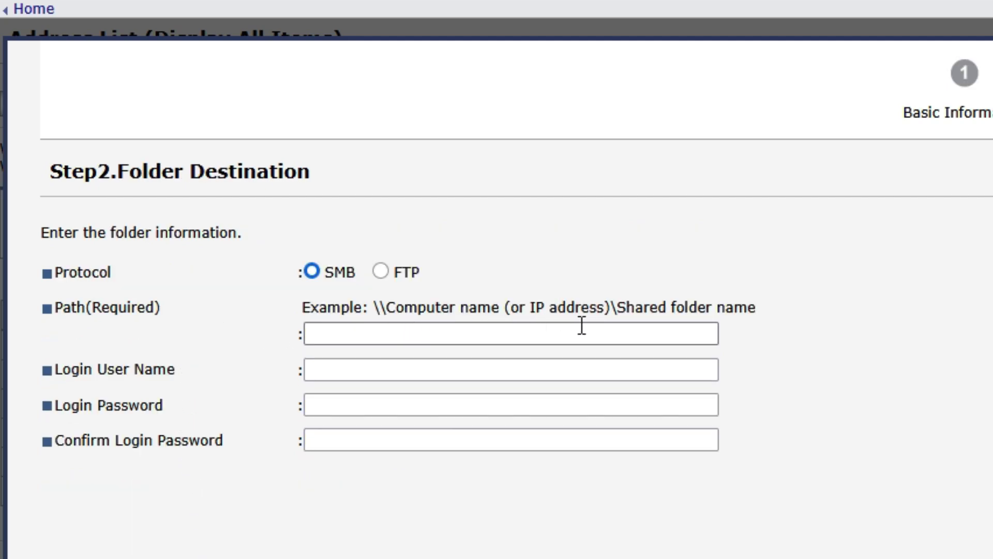
# Step: Check the folder's network path, then begin entering \\MSI\My Scans as the SMB path
pyautogui.moveTo(68, 404); pyautogui.dragTo(989, 247)
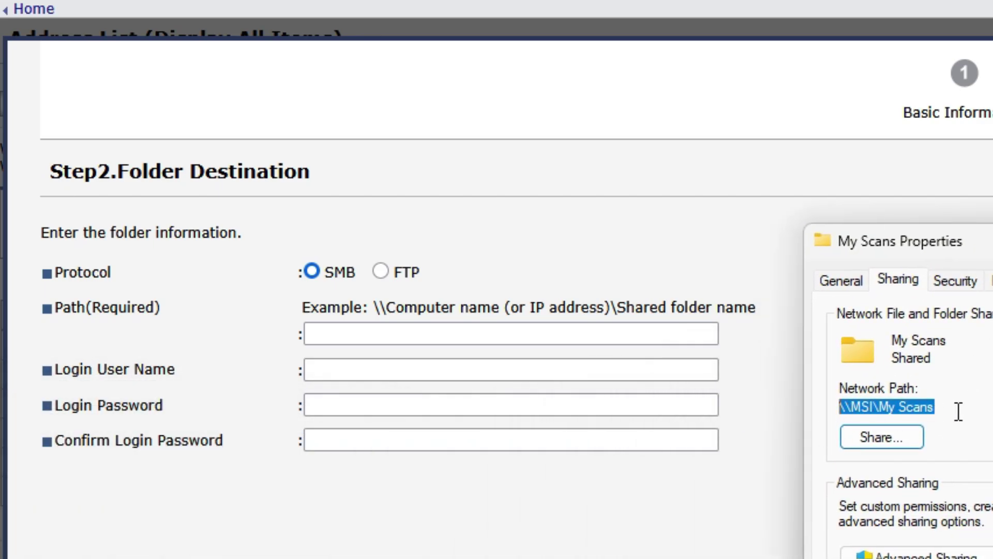
pyautogui.moveTo(970, 241)
pyautogui.mouseDown()
pyautogui.moveTo(119, 313)
pyautogui.moveTo(0, 342)
pyautogui.mouseUp()
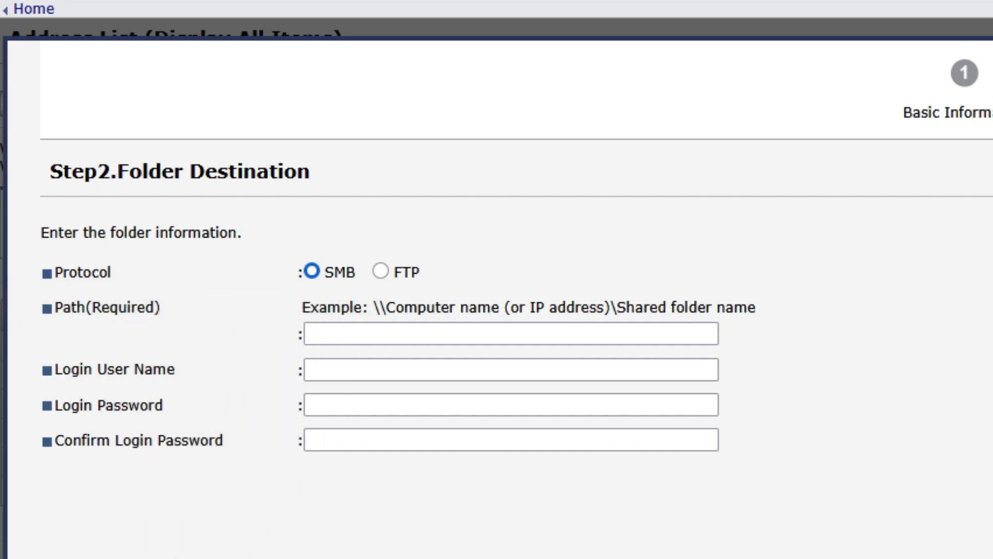
pyautogui.click(432, 331)
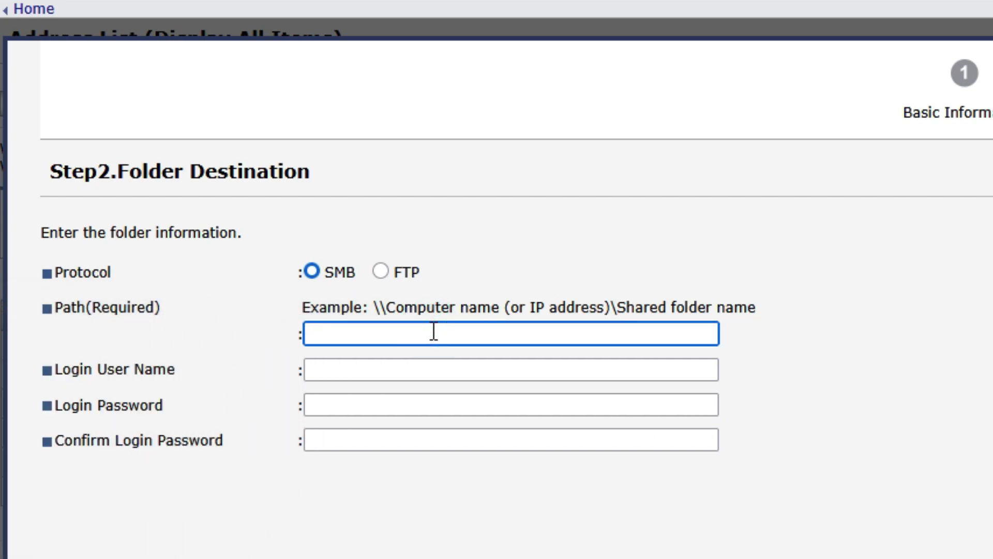
pyautogui.write('\\\\')
pyautogui.write('MSI\\')
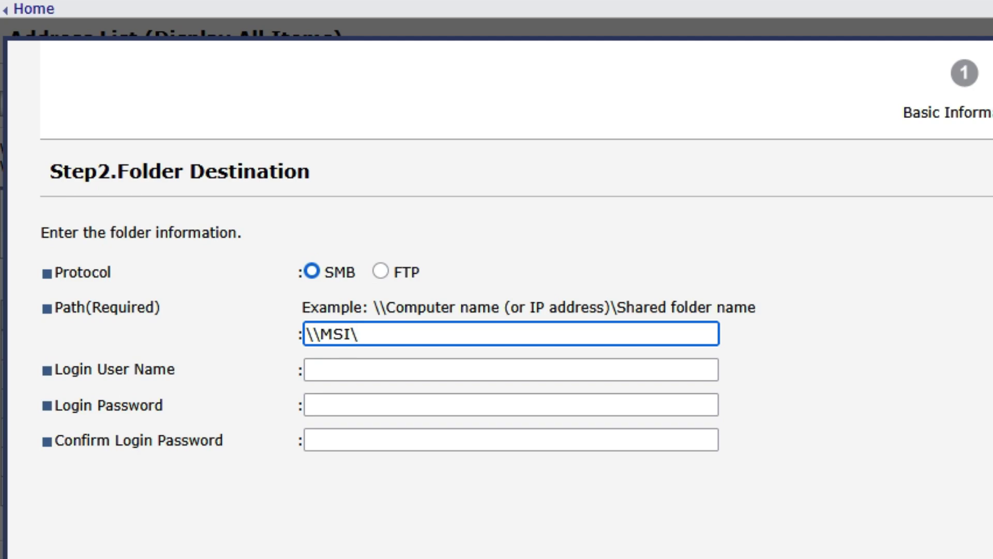
pyautogui.write('My')
pyautogui.write(' Scans')
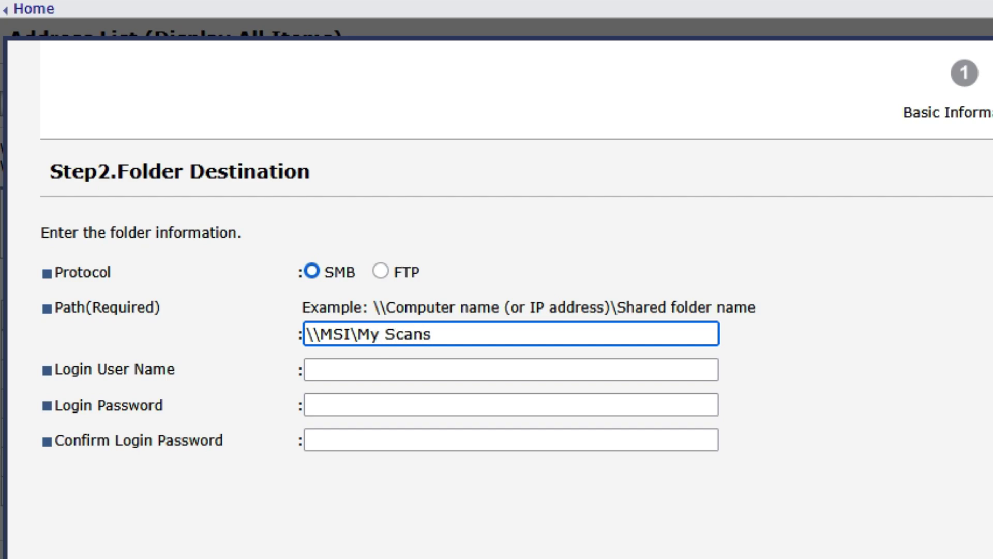
# Step: Enter the folder login user name, login password and matching password confirmation
pyautogui.click(416, 370)
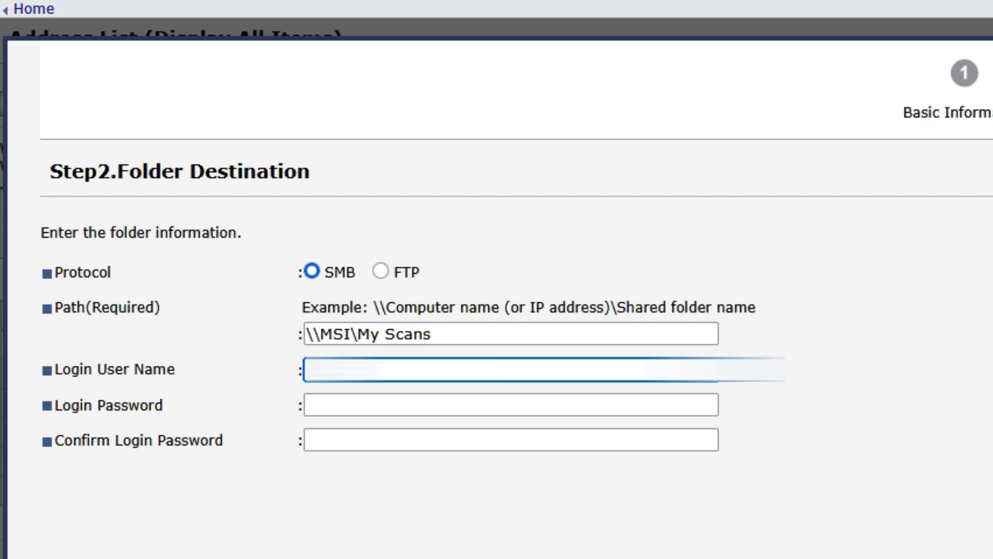
pyautogui.write('sc')
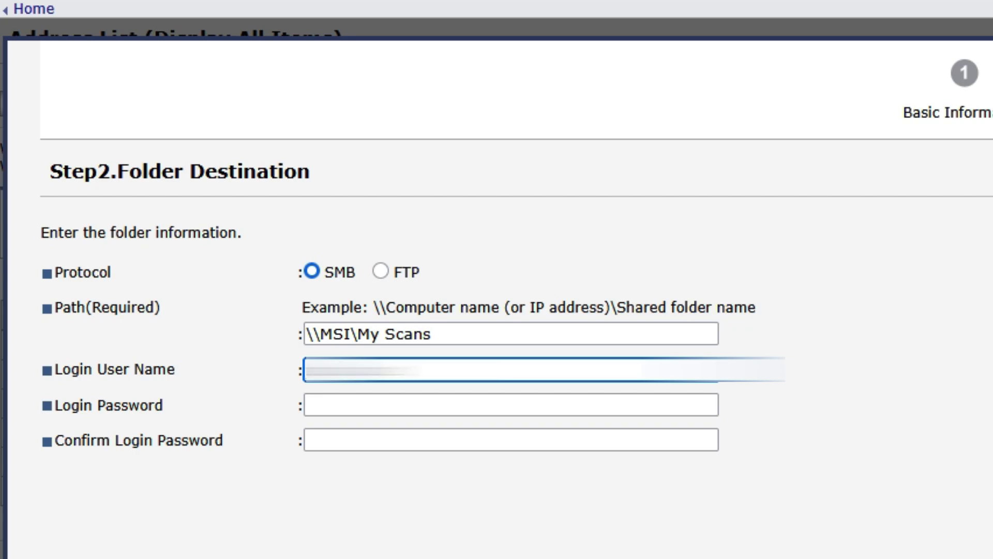
pyautogui.write('anne')
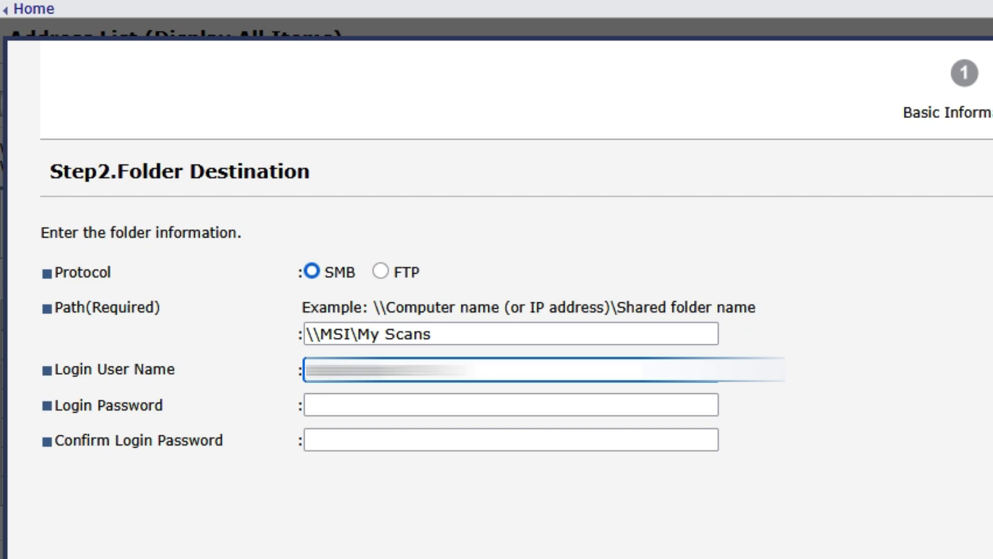
pyautogui.write('r')
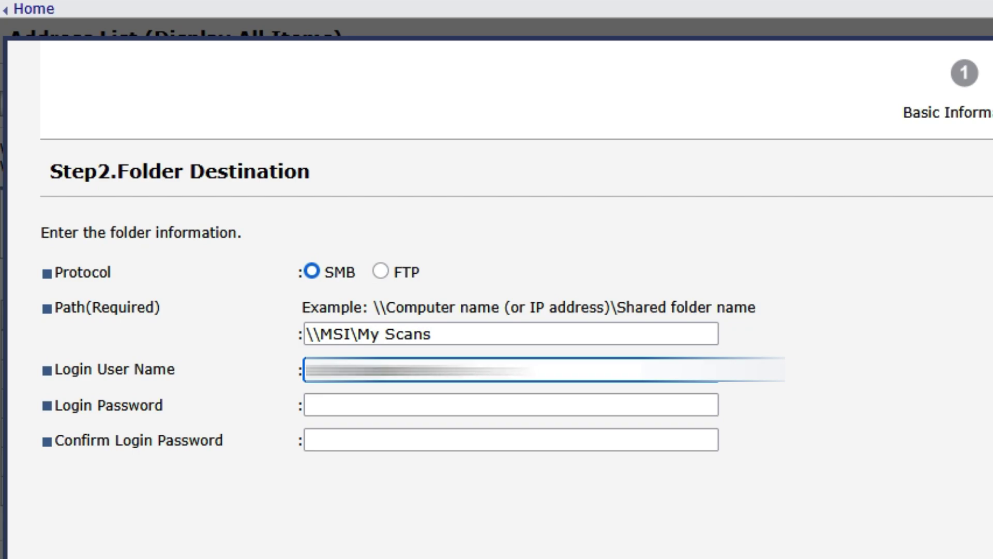
pyautogui.press('Tab')
pyautogui.write('**************')
pyautogui.press('Tab')
pyautogui.write('*****')
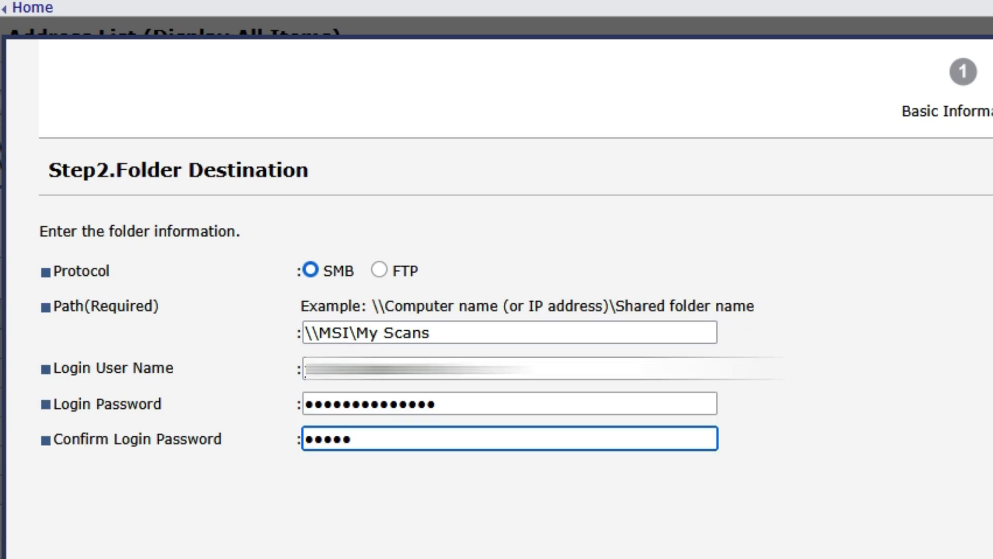
pyautogui.write('****')
pyautogui.write('**')
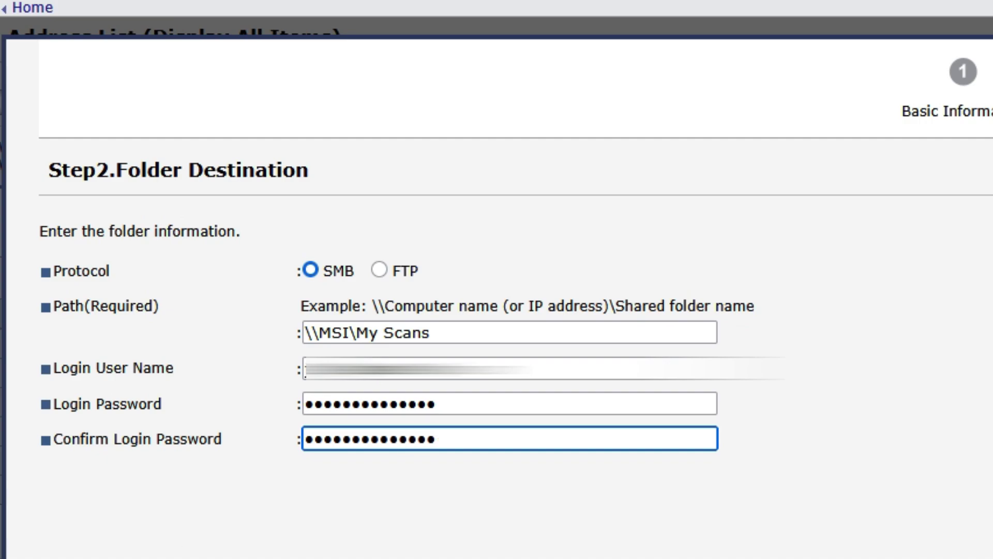
pyautogui.press('Tab')
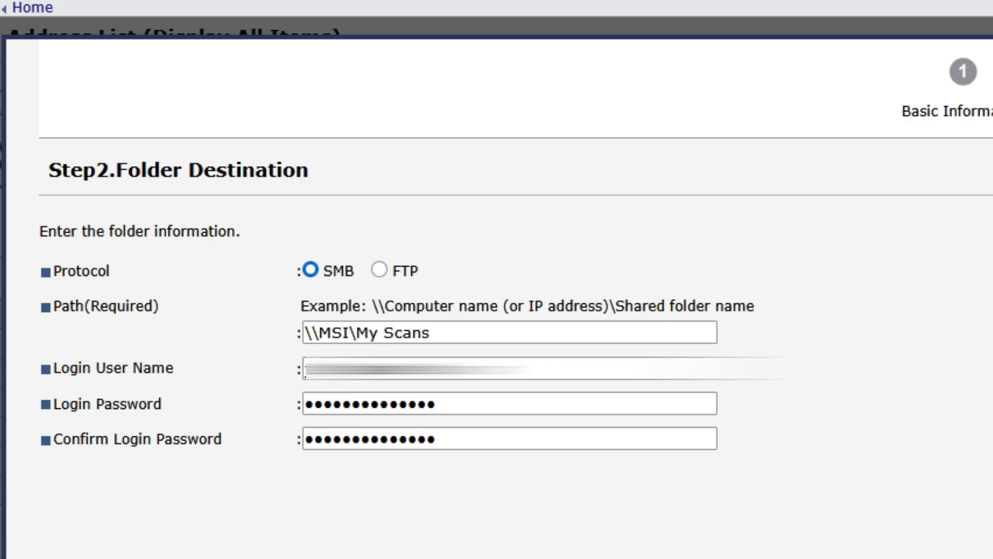
# Step: Save My Scans as entry 00007 from the Confirm Registration page
pyautogui.press('Return')
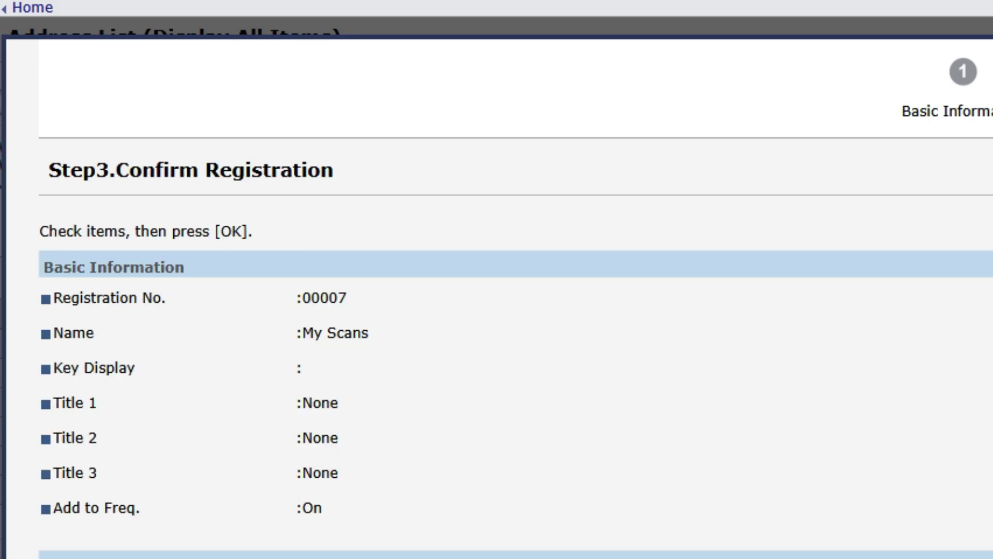
pyautogui.press('Return')
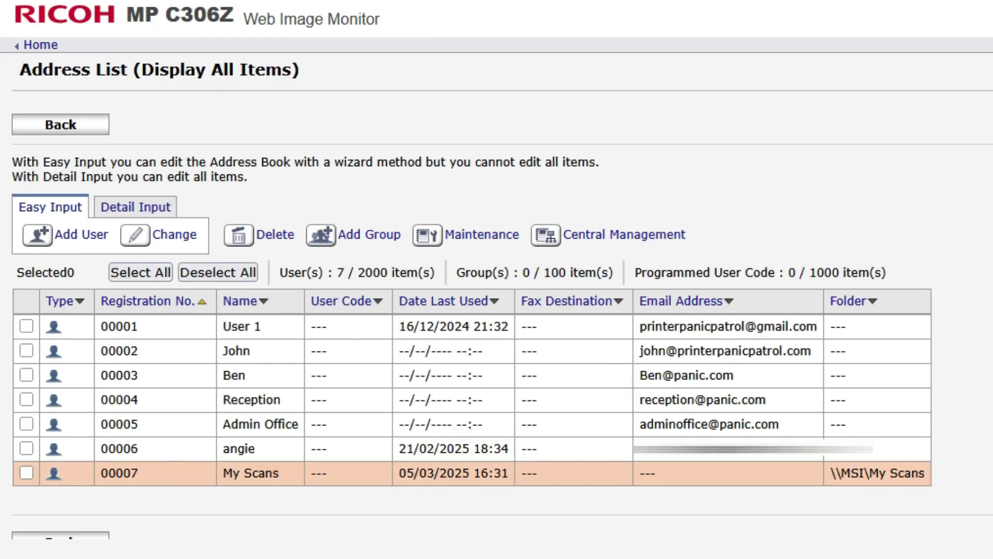